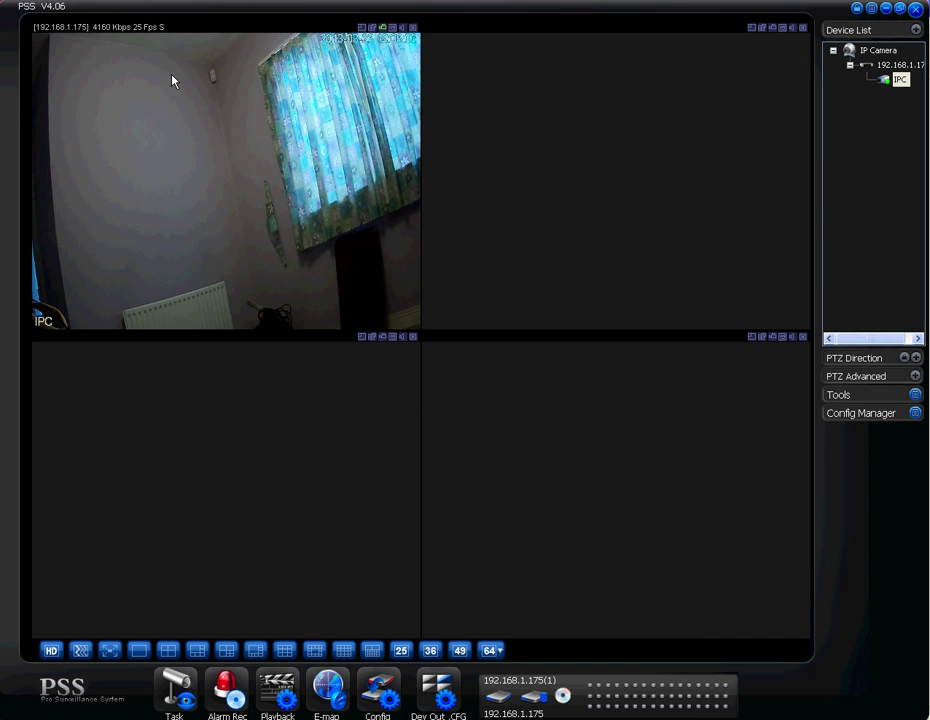
click(49, 651)
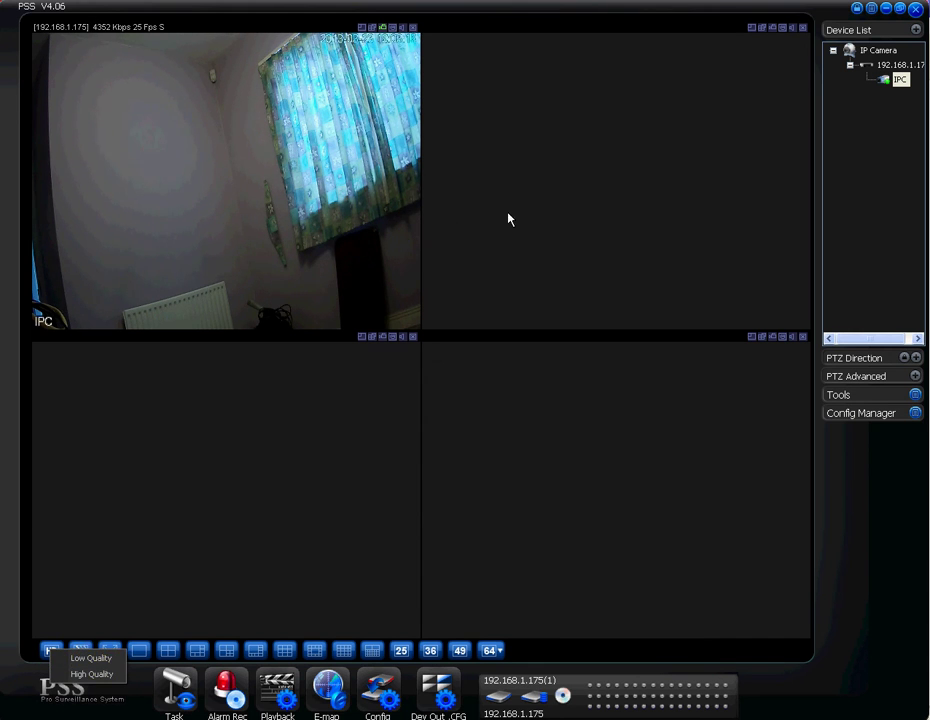
click(519, 245)
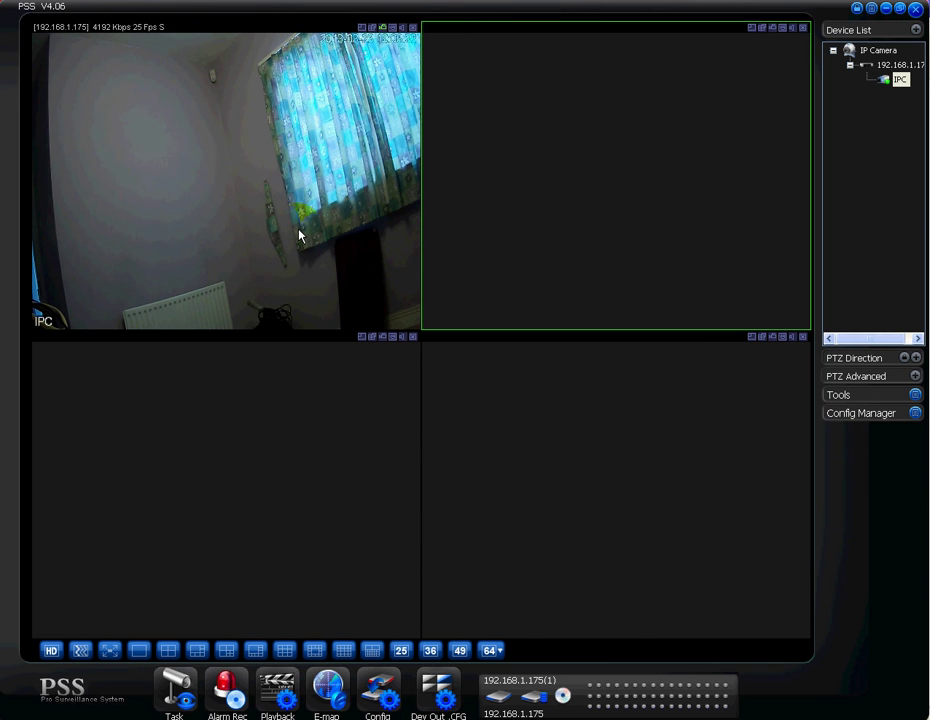
double_click(257, 205)
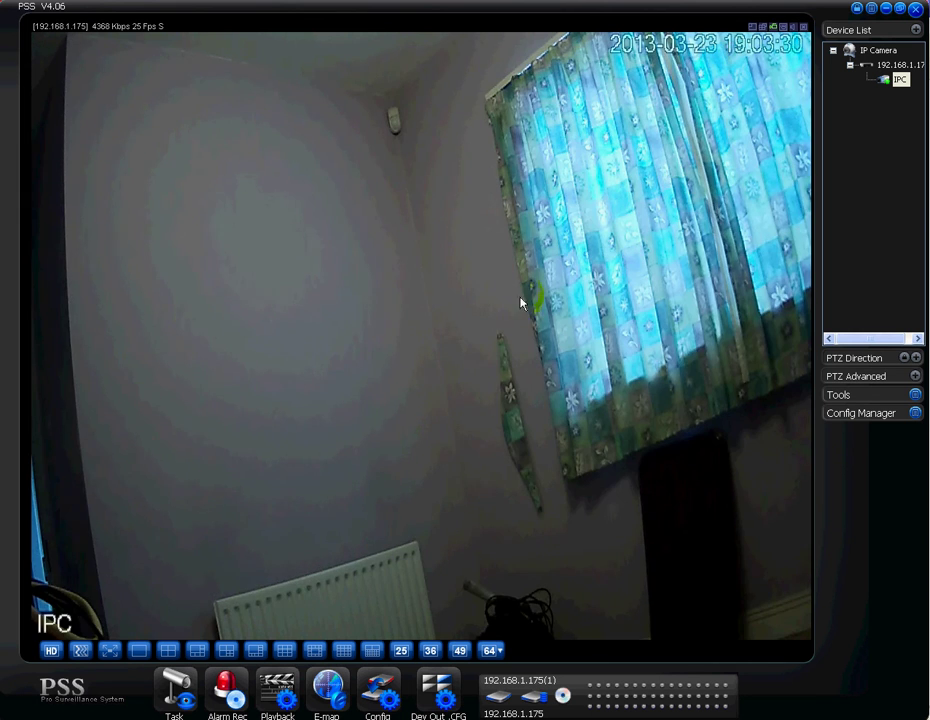
click(583, 318)
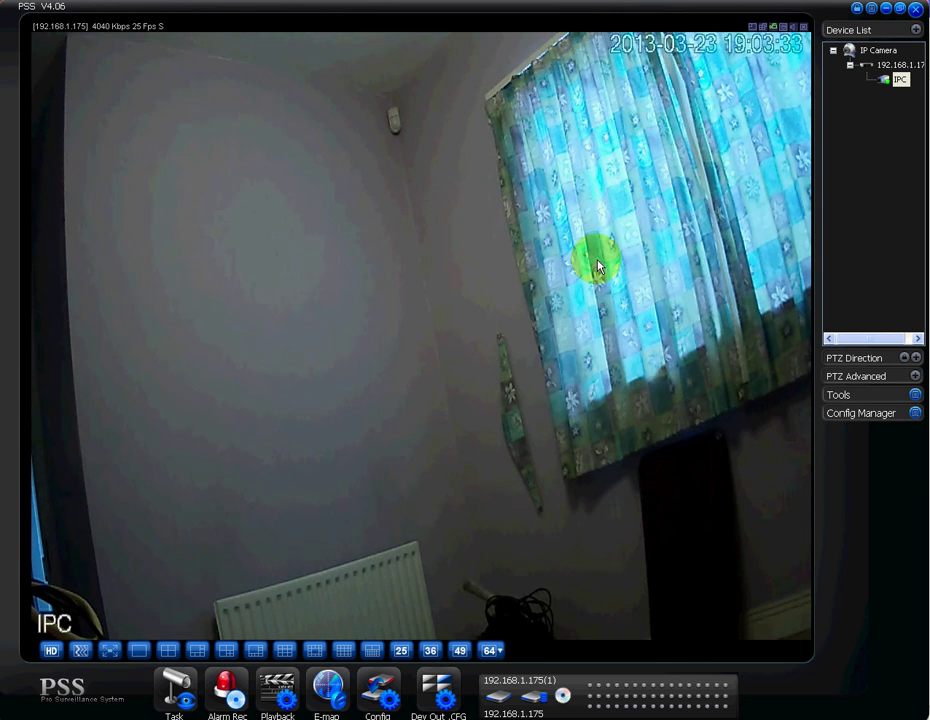
double_click(598, 267)
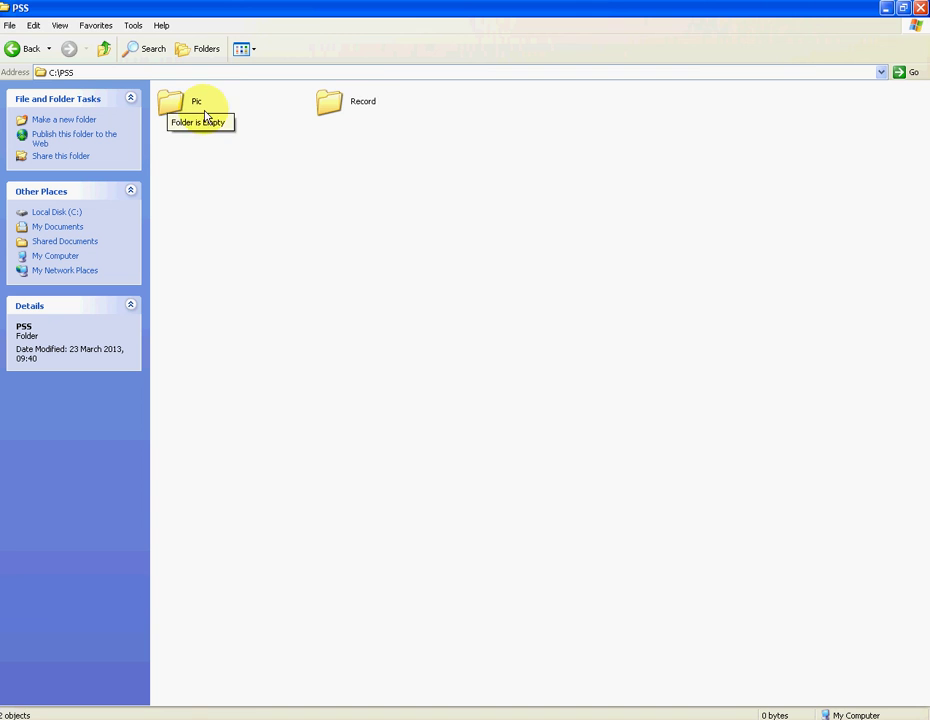
- Browse to C:\PSS\Record\1006\2013-03-23 to list the 33.5 MB DAV recording
double_click(336, 105)
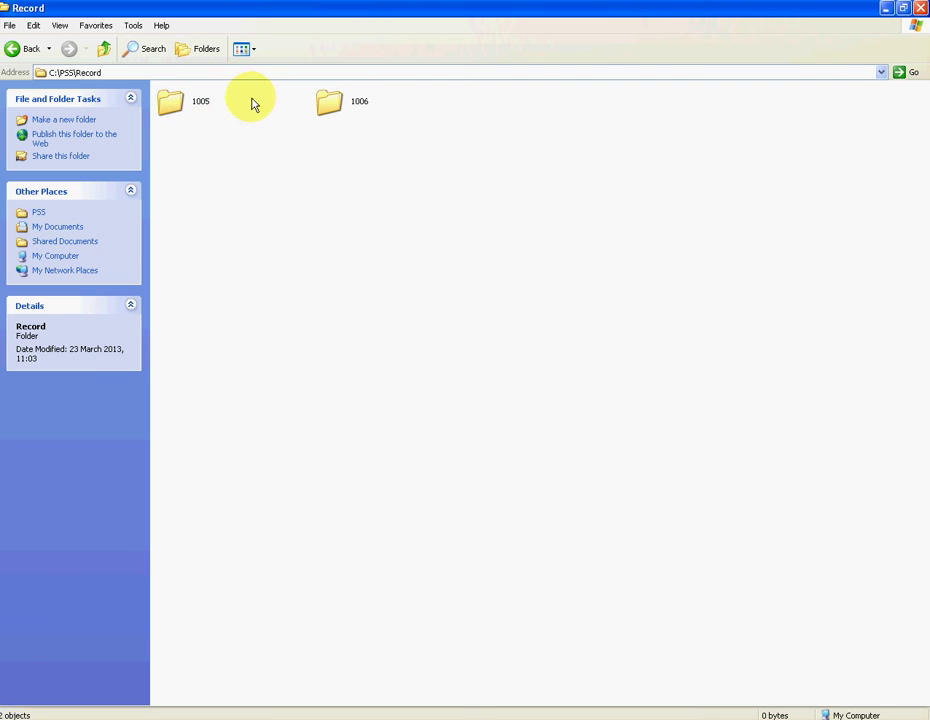
double_click(338, 106)
mouse_move(225, 108)
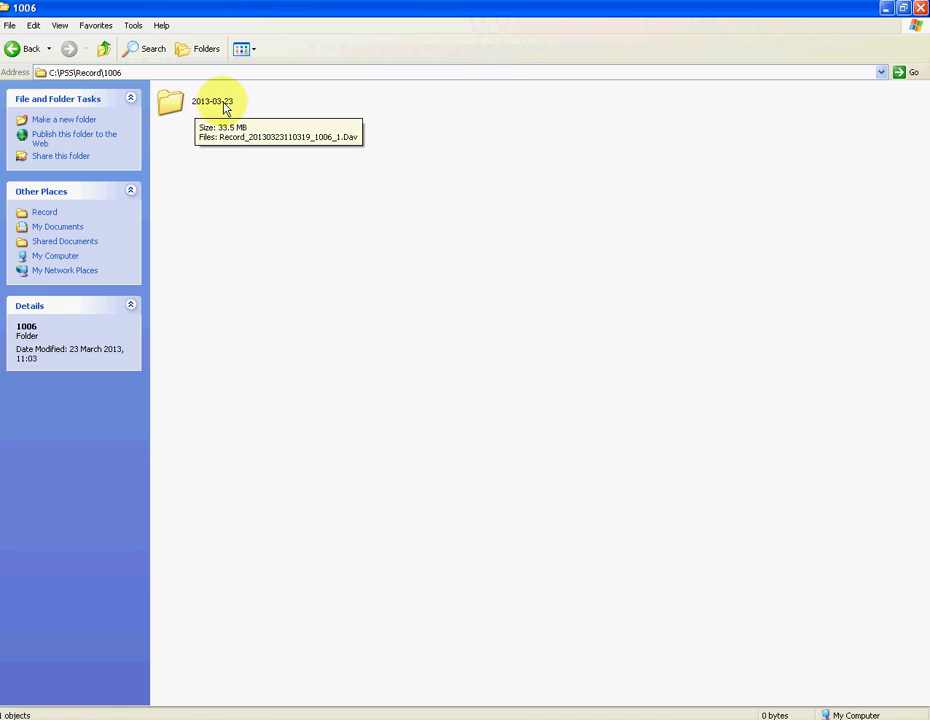
double_click(170, 106)
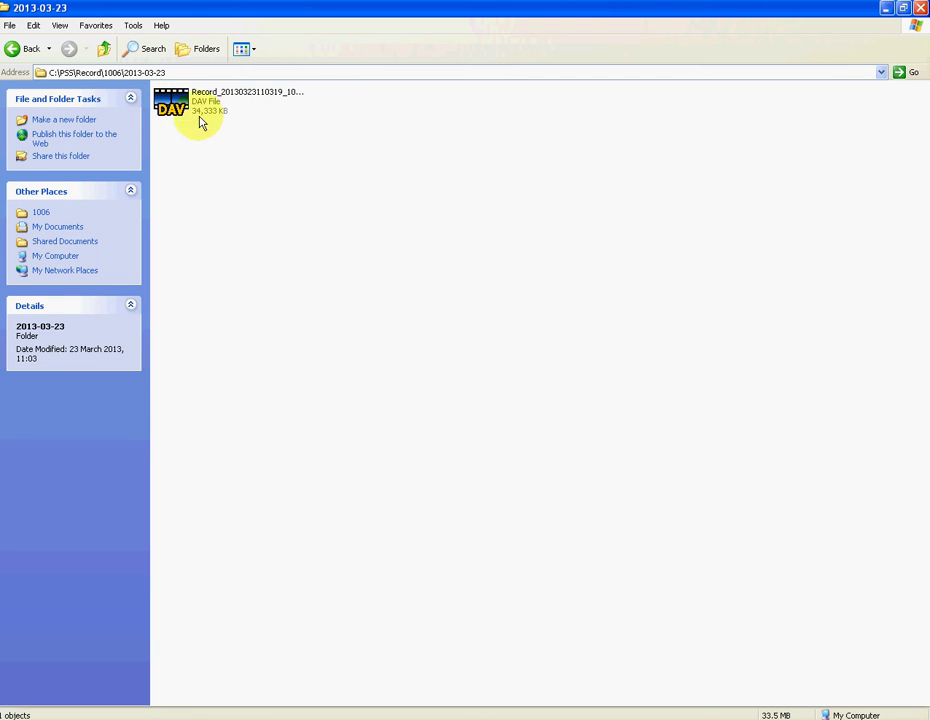
mouse_move(201, 101)
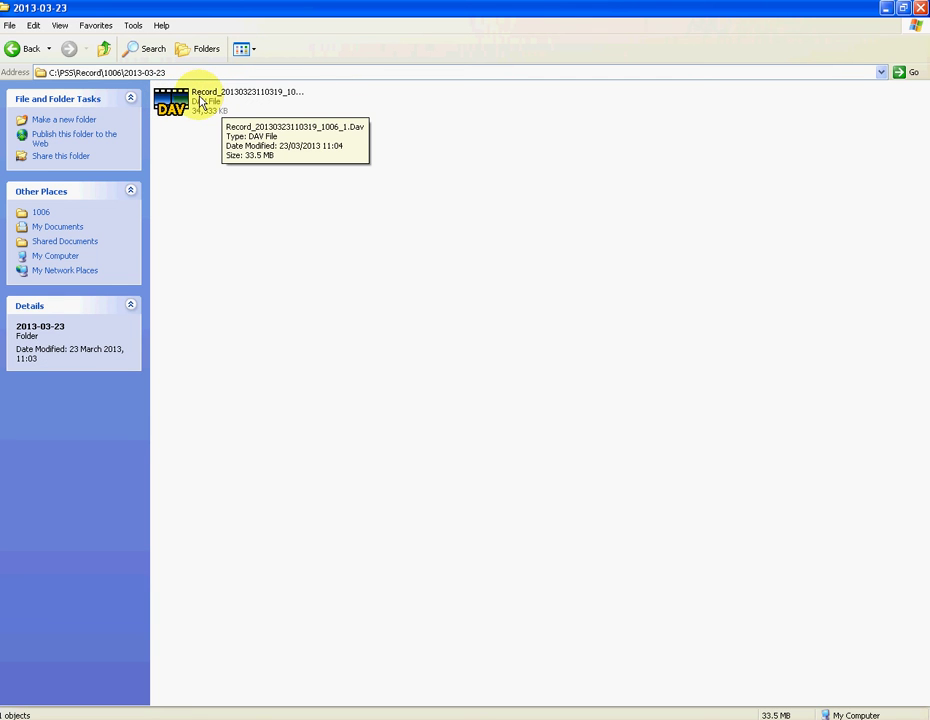
- Play the DAV clip in PSS Player, close the player windows, and return to PSS live view
double_click(201, 101)
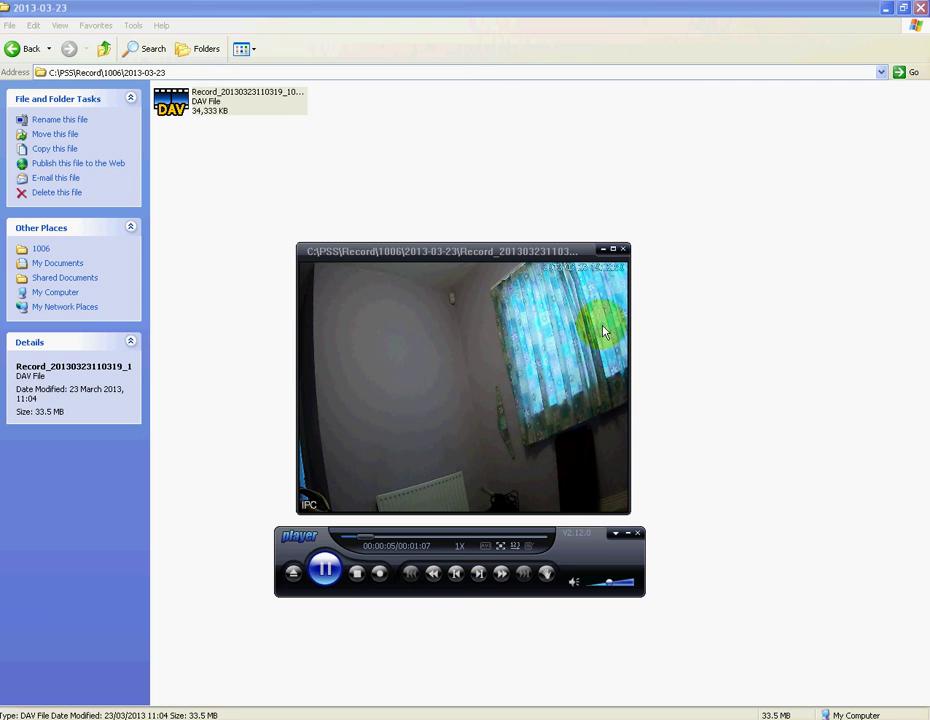
click(623, 251)
click(637, 534)
click(570, 712)
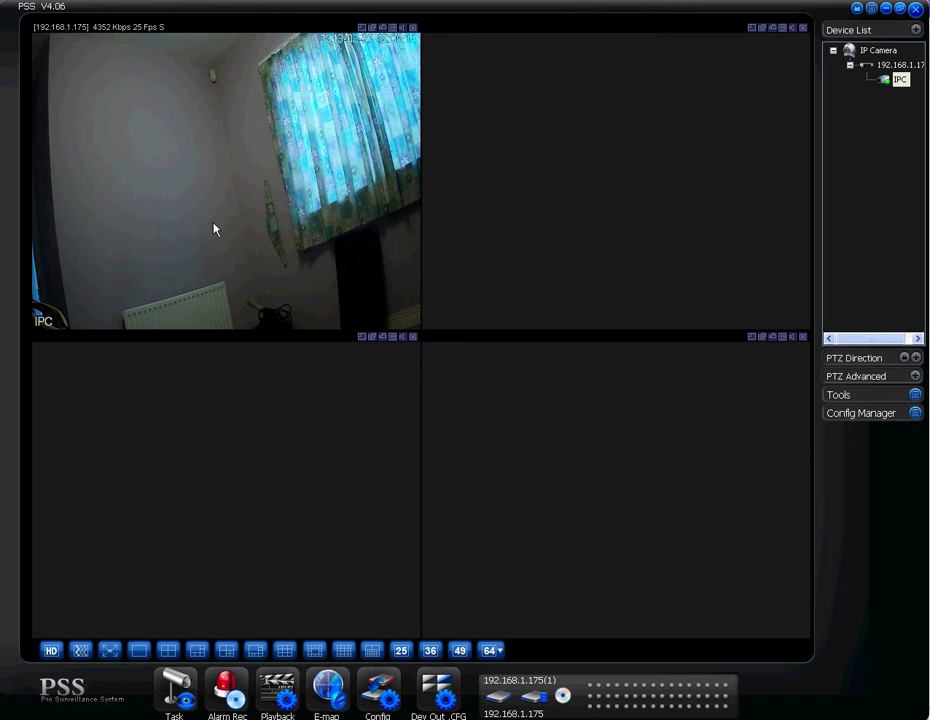
- Open Record Plan Config from Config Manager and set pack time to 15 minutes
click(913, 414)
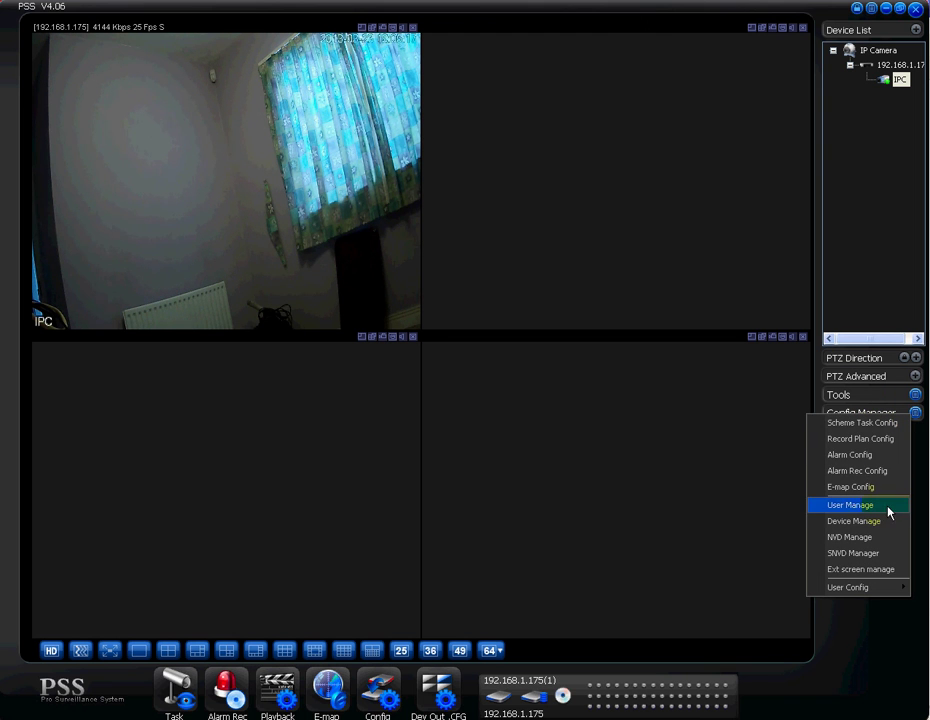
click(861, 440)
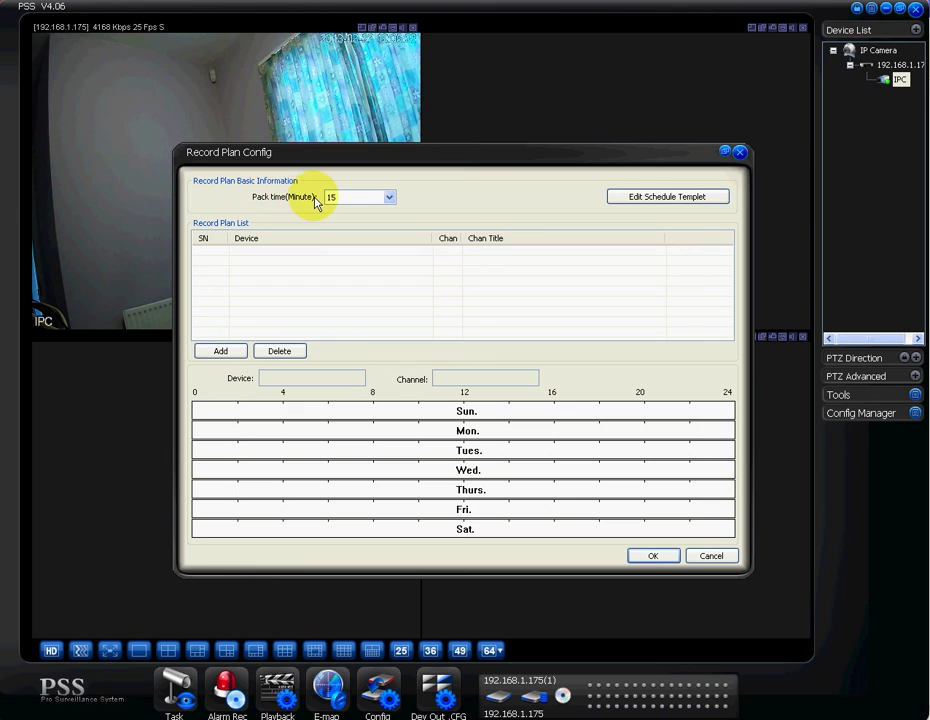
click(389, 200)
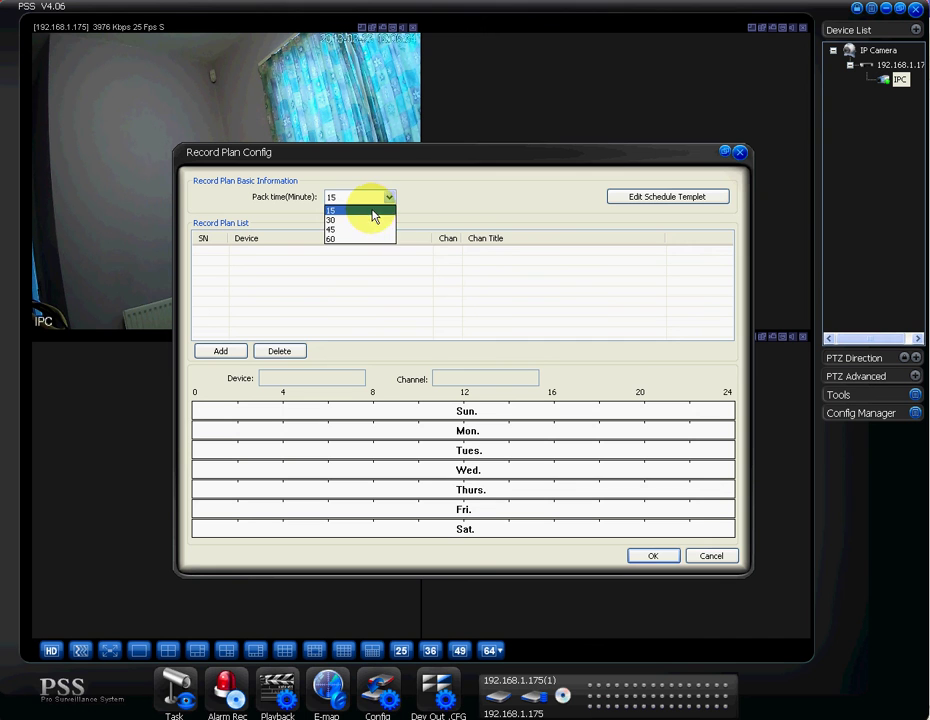
click(358, 210)
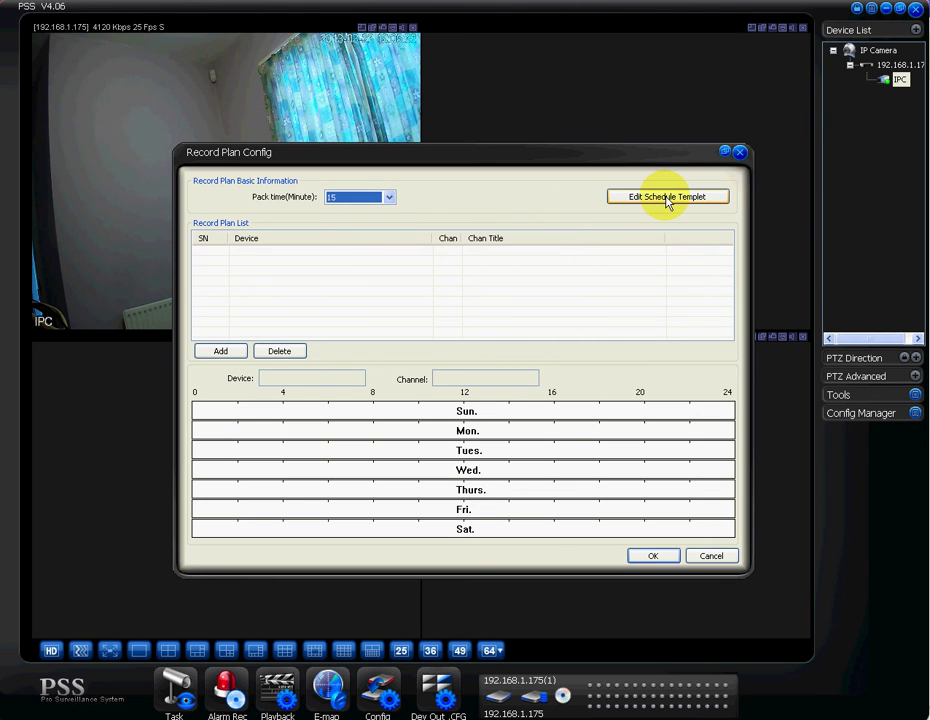
- Start a schedule template titled 'Week Days' with period 1 from 17:00 to 23:59
click(668, 200)
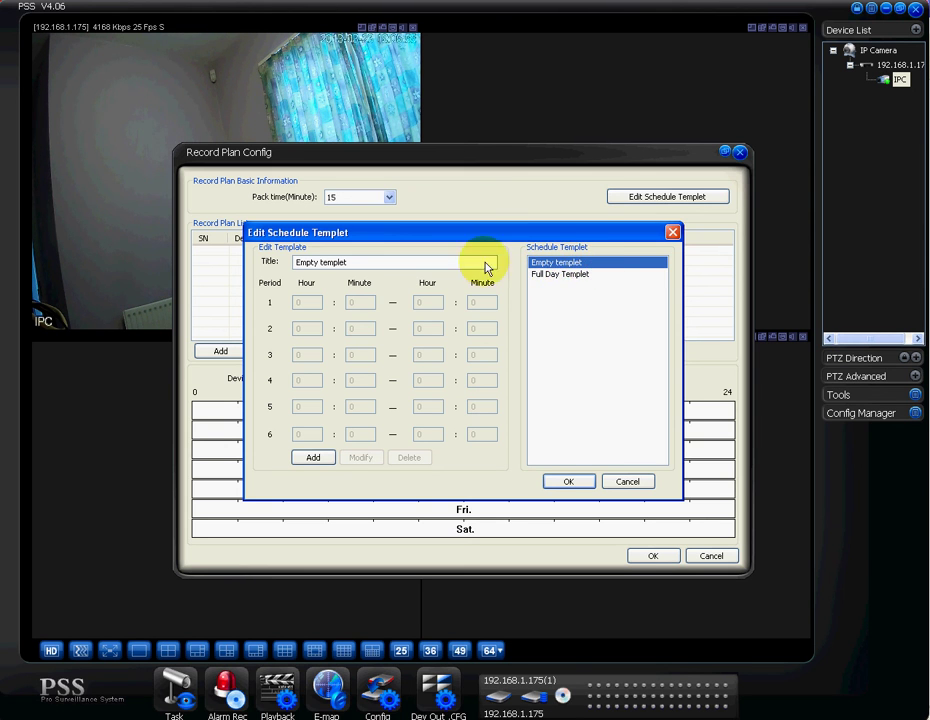
drag(355, 264, 208, 264)
text(Wee)
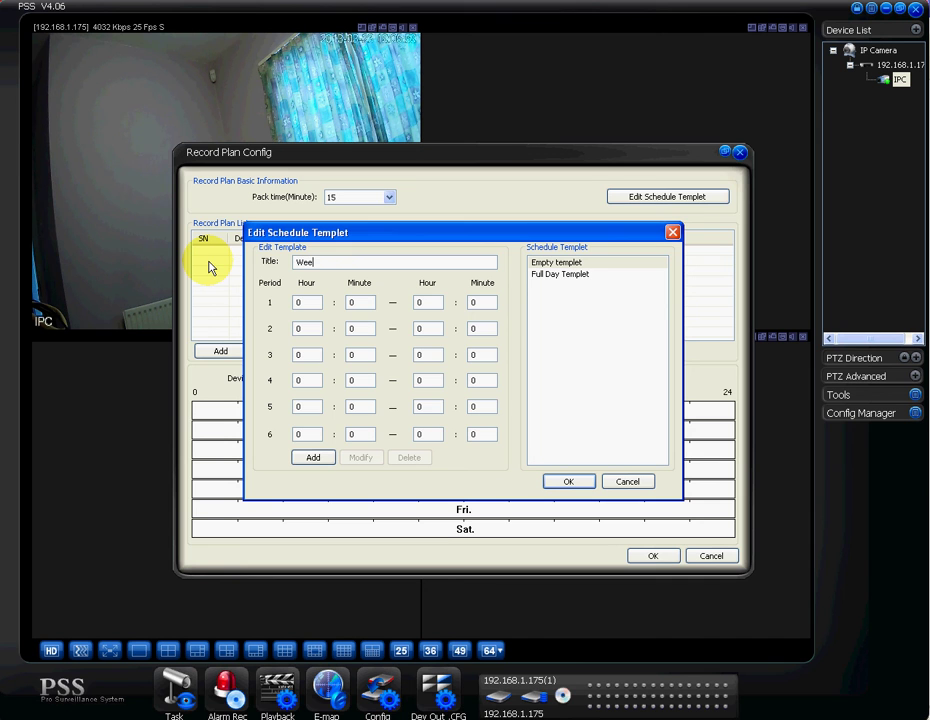
text(k Days)
click(317, 305)
drag(317, 305, 280, 305)
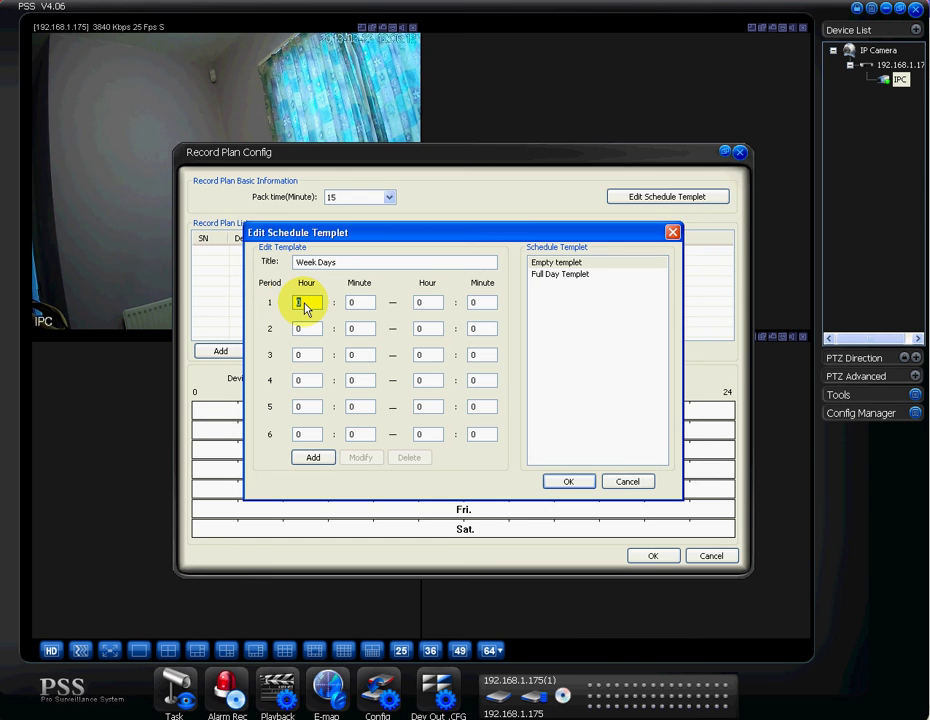
text(17)
click(422, 304)
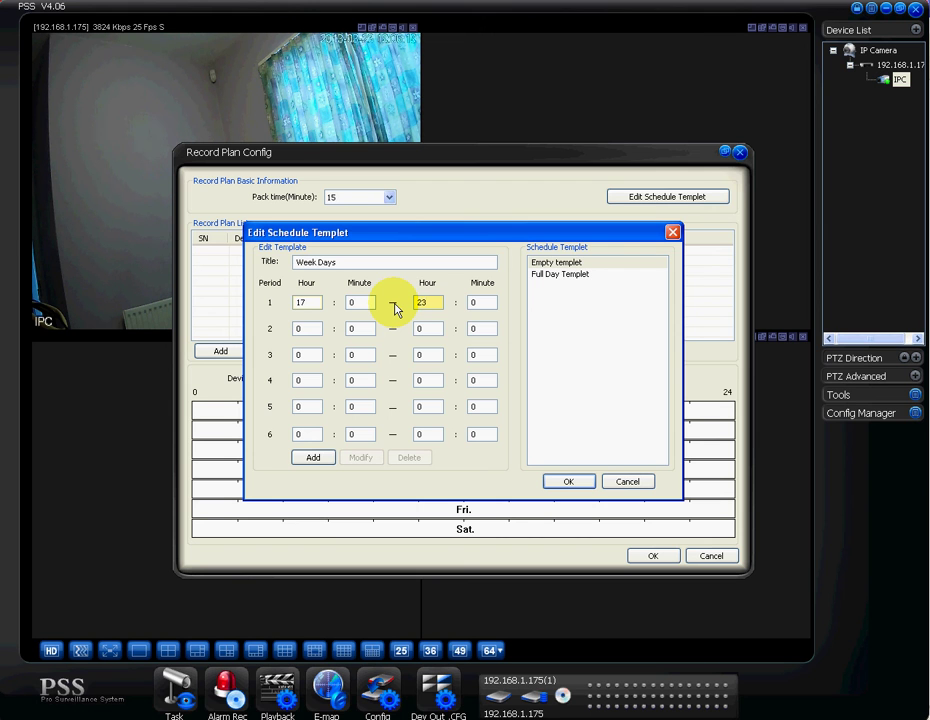
text(23)
click(484, 303)
text(59)
- Set period 2 to 0:00–8:00 and add the Week Days template
click(311, 333)
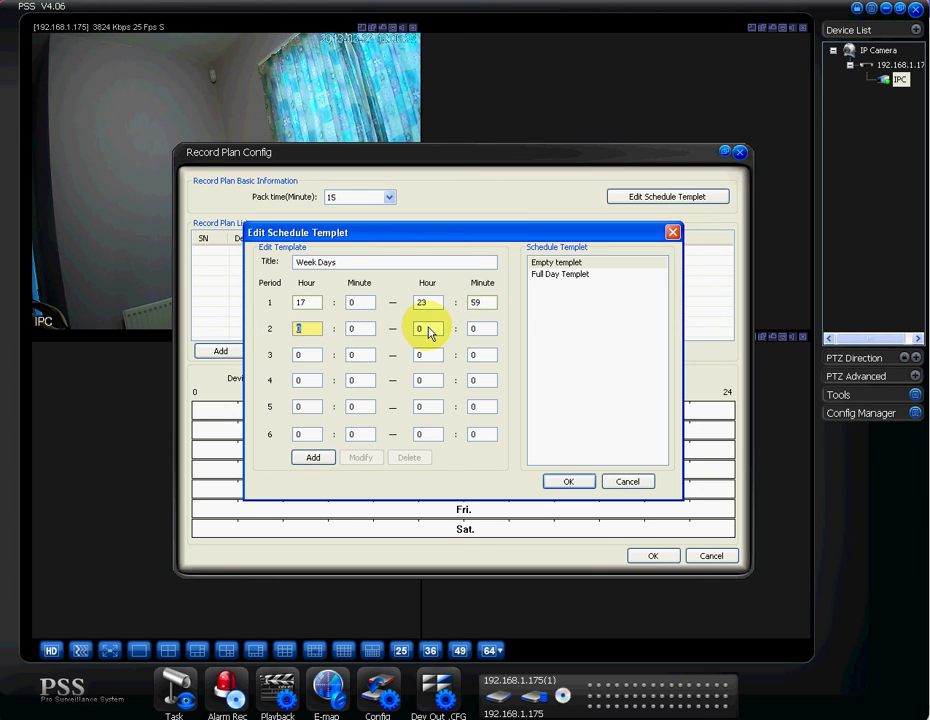
click(415, 330)
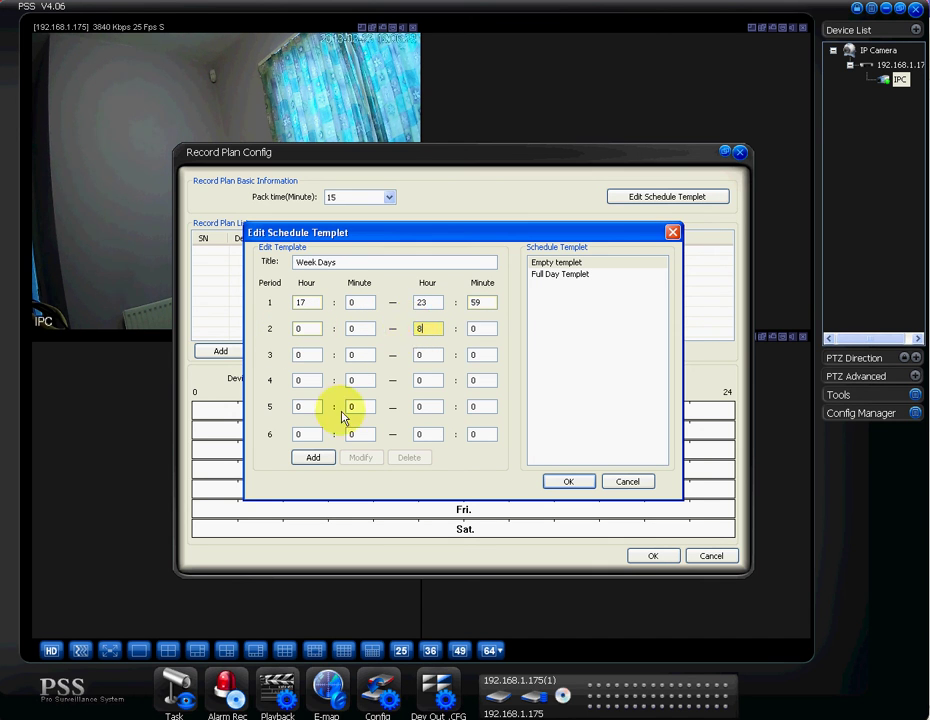
click(313, 458)
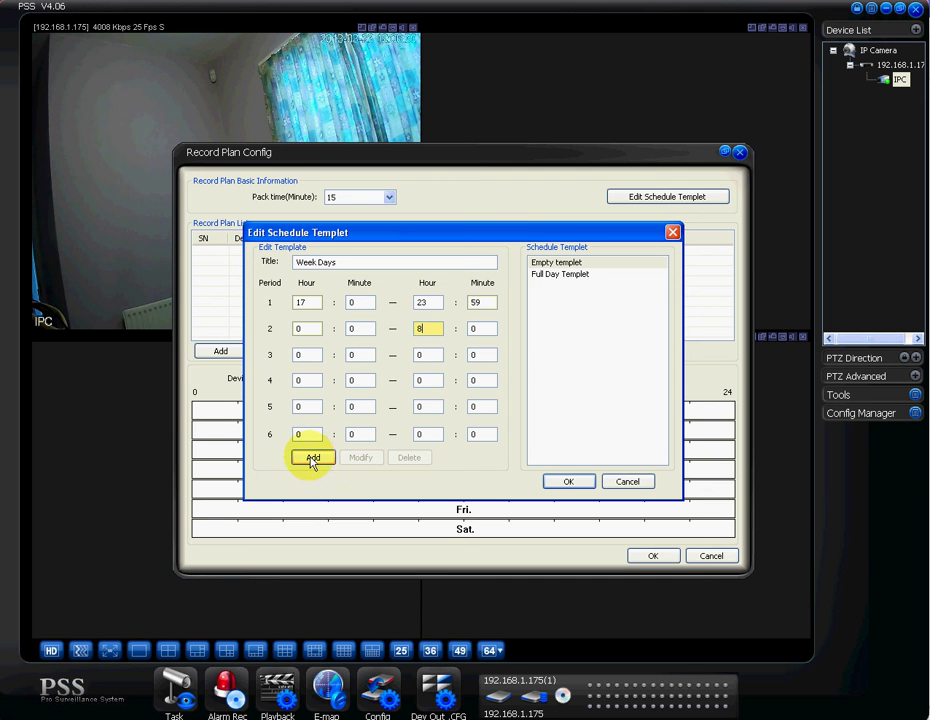
click(313, 458)
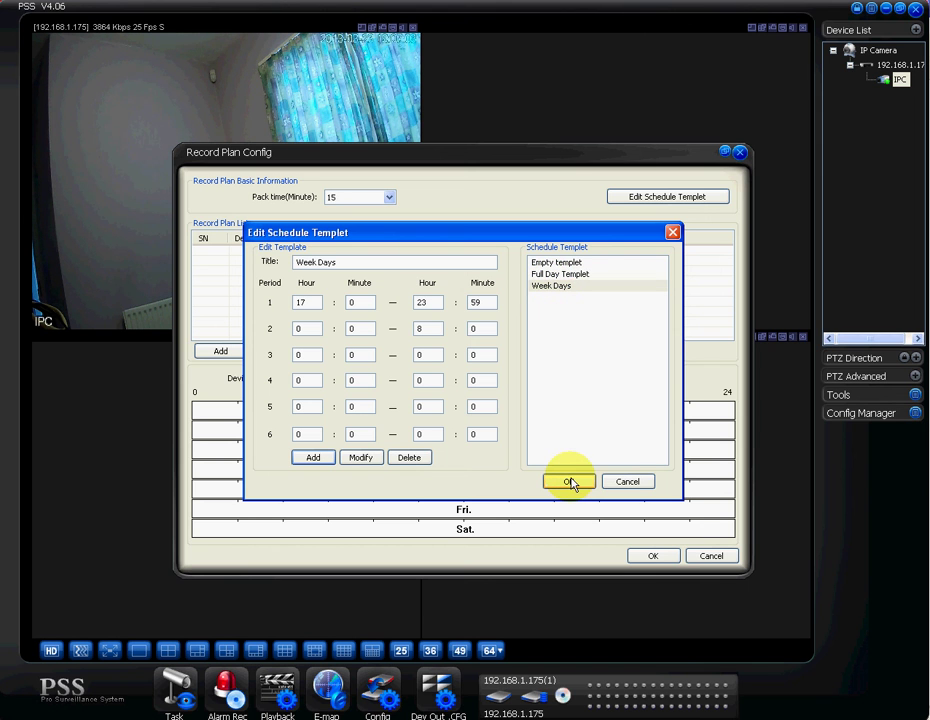
- Compare the Full Day Templet and Week Days recording periods, then close the template editor with OK
click(562, 286)
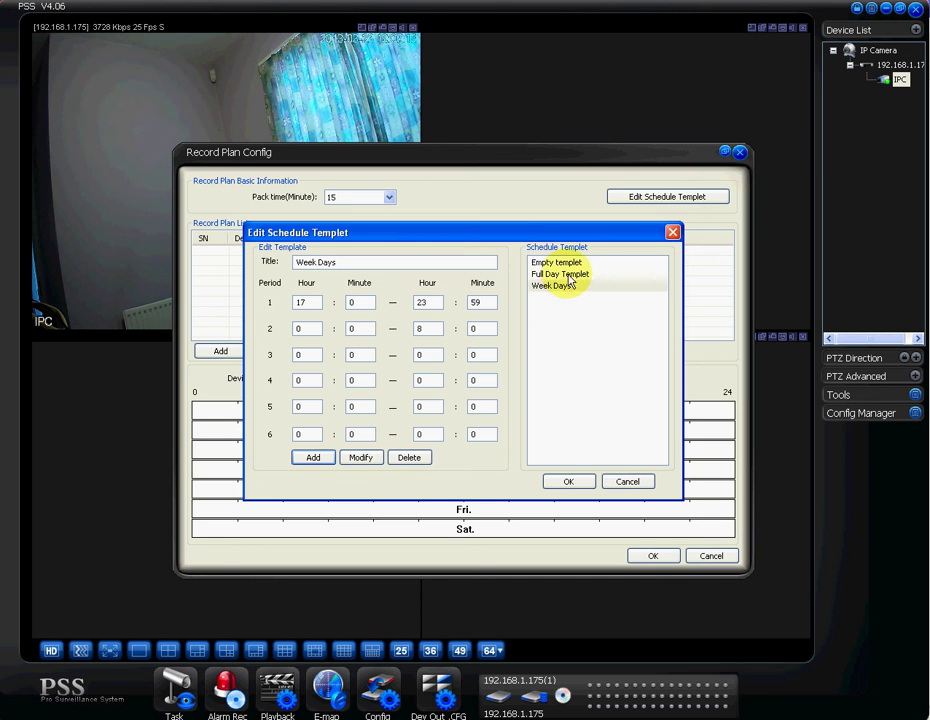
click(575, 273)
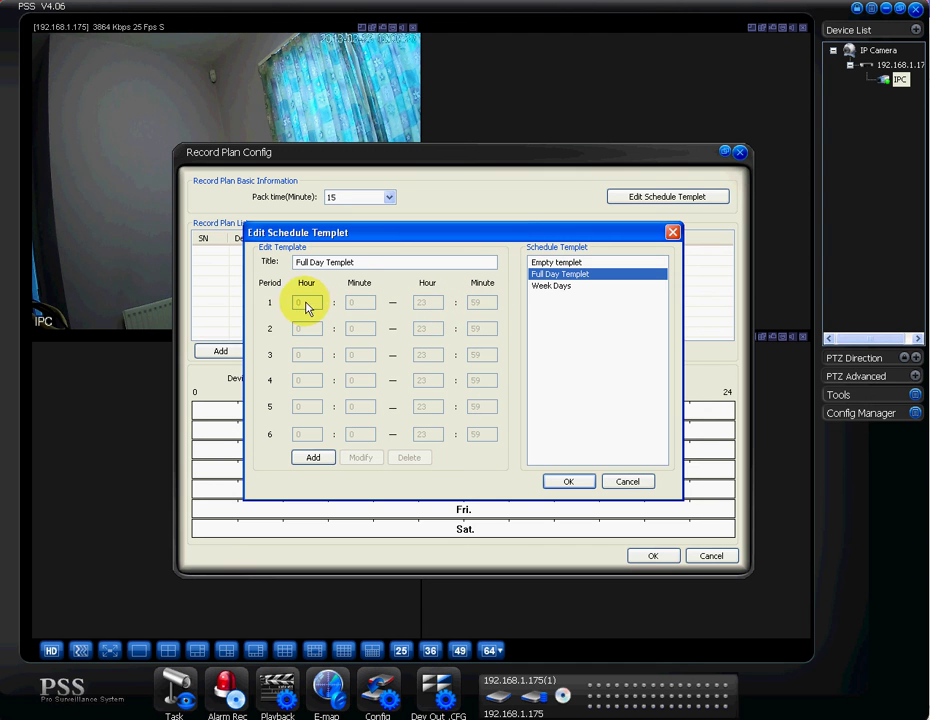
click(549, 287)
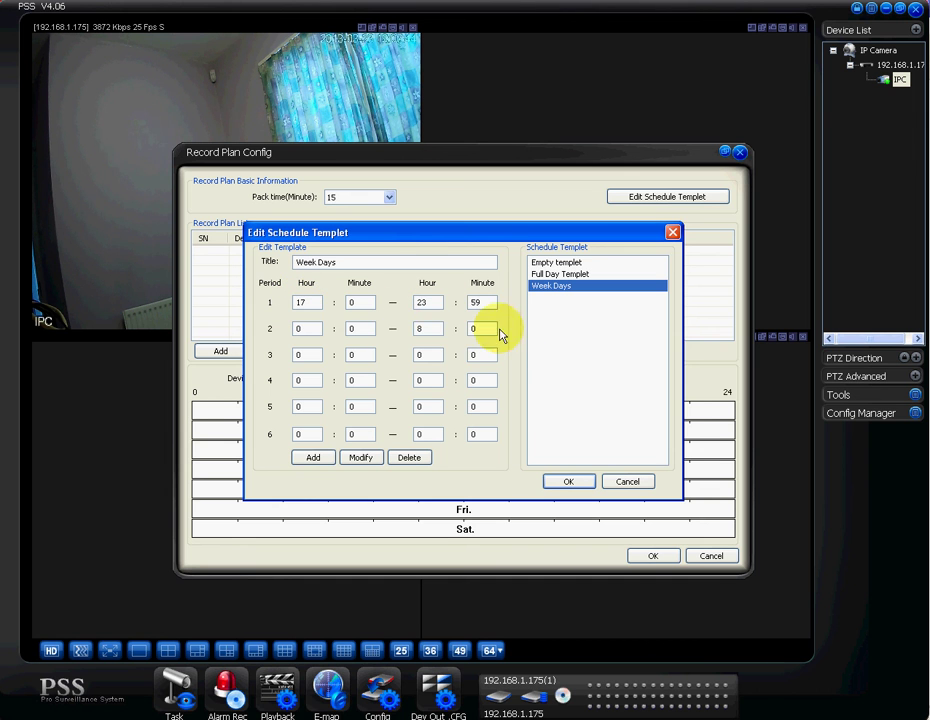
click(566, 481)
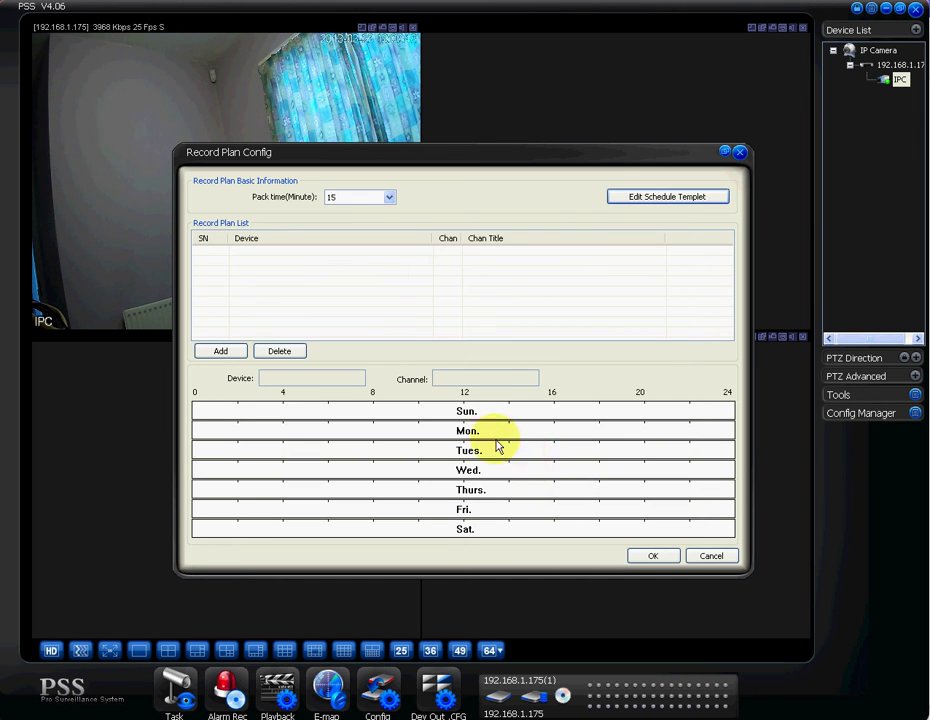
- Add a record plan for device 192.168.1.175, channel IPC
click(216, 351)
click(432, 260)
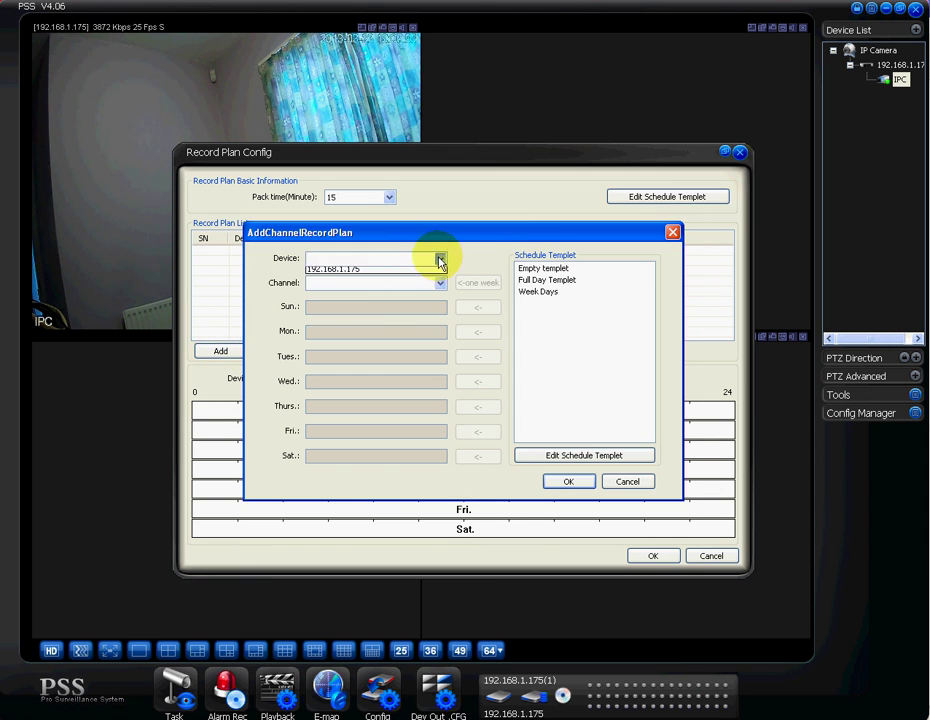
click(359, 274)
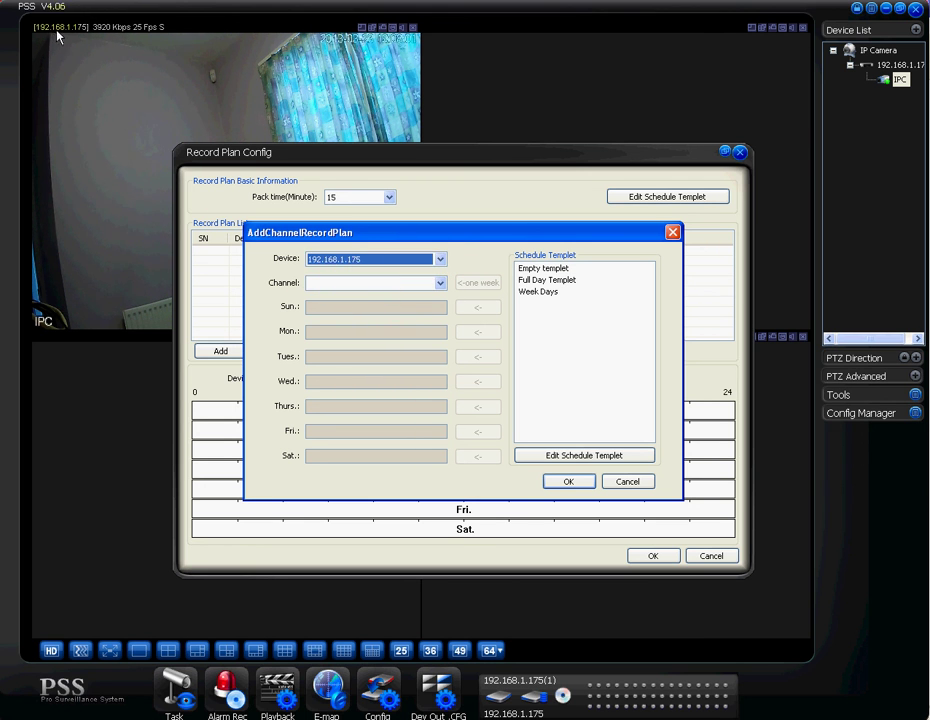
click(440, 283)
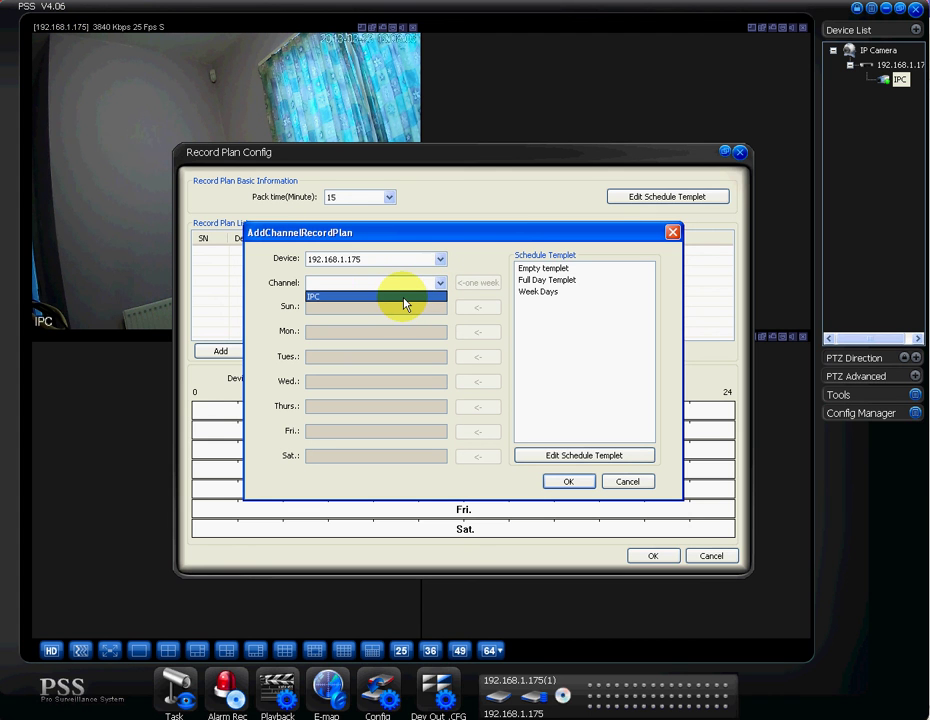
click(404, 298)
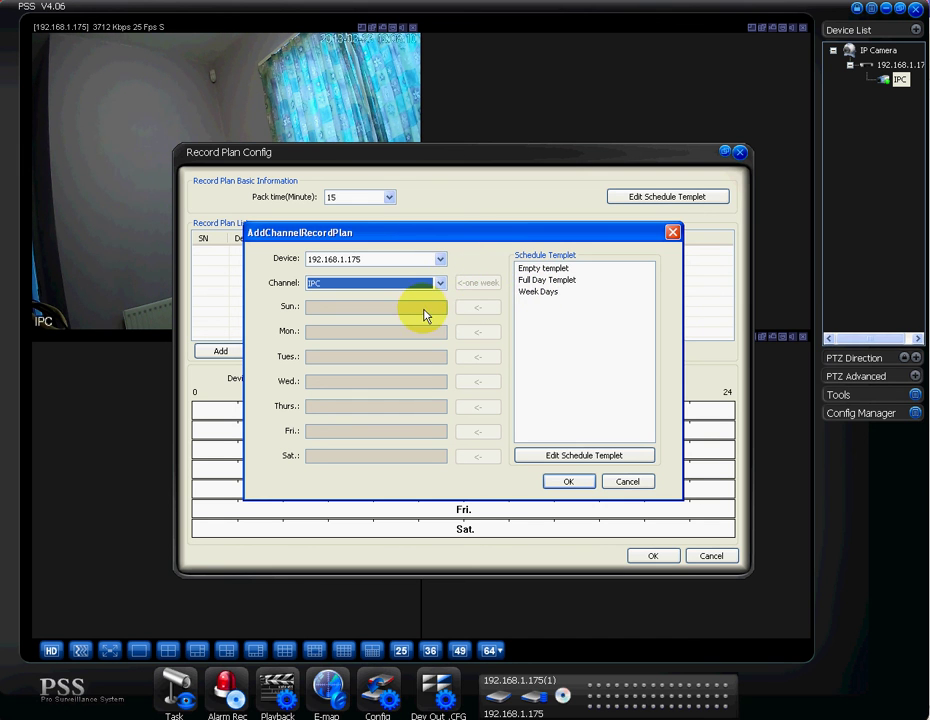
- Assign the Week Days template to Monday through Friday
click(542, 293)
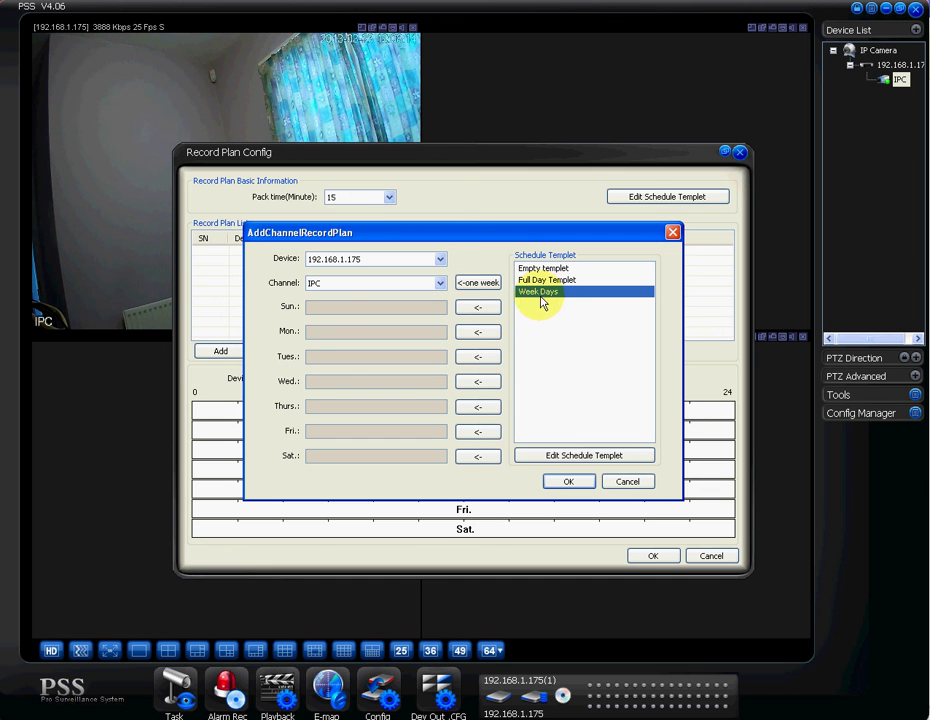
click(484, 336)
click(482, 358)
click(481, 382)
click(484, 407)
click(481, 430)
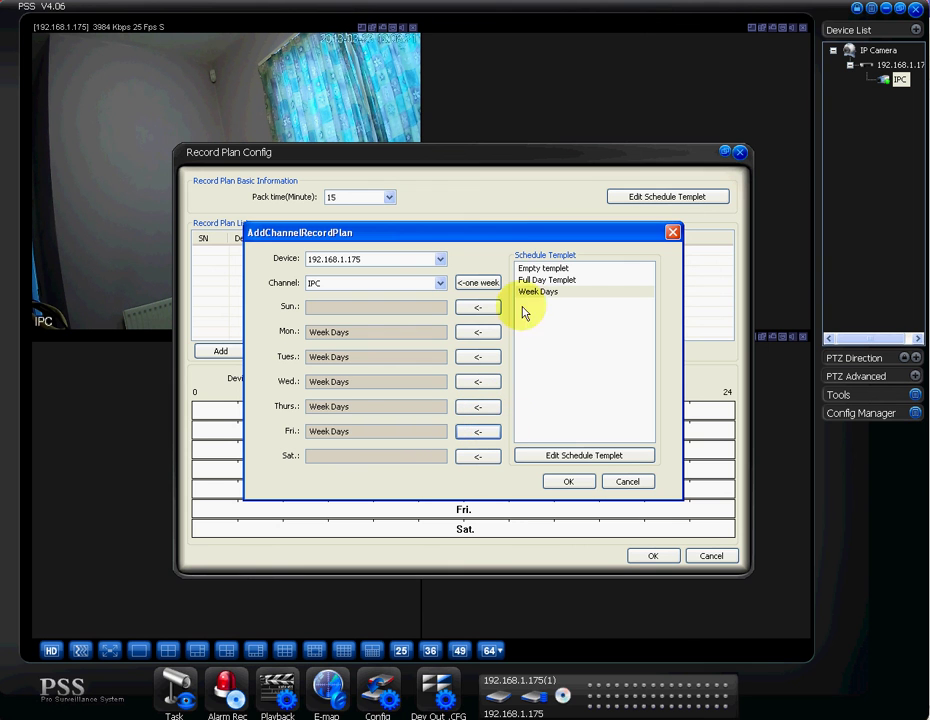
- Assign Full Day Templet to Sunday and Saturday, then confirm and save the plan
click(541, 282)
click(476, 308)
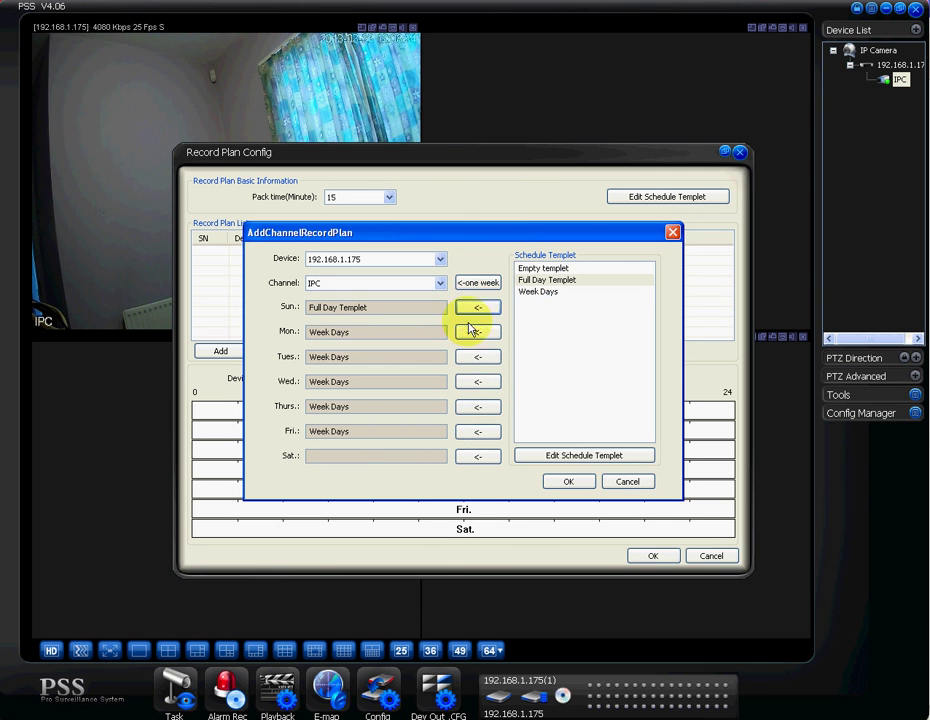
click(475, 456)
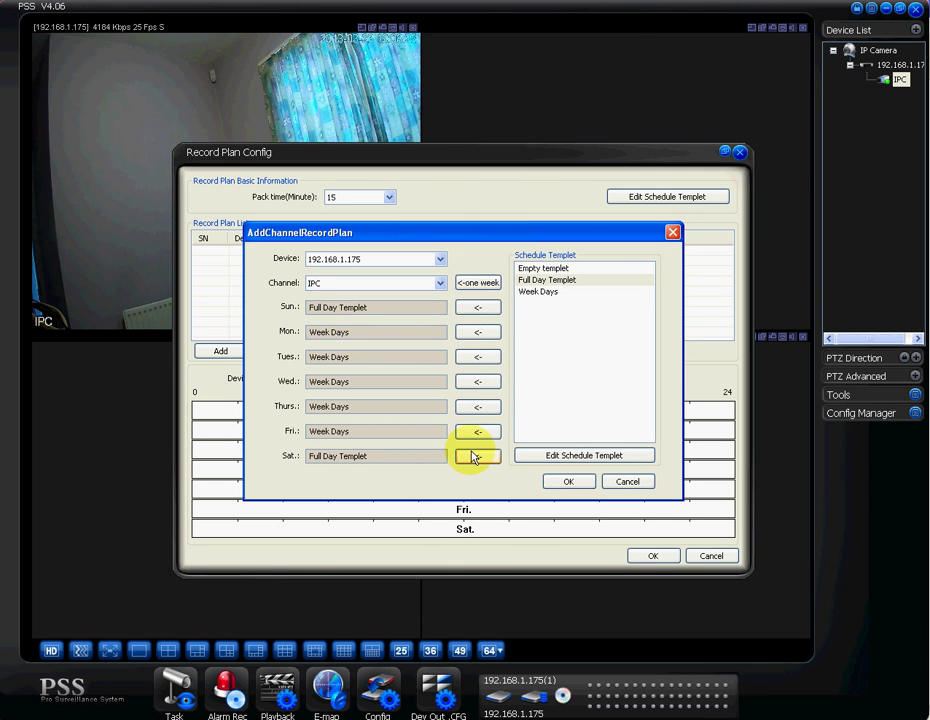
click(571, 484)
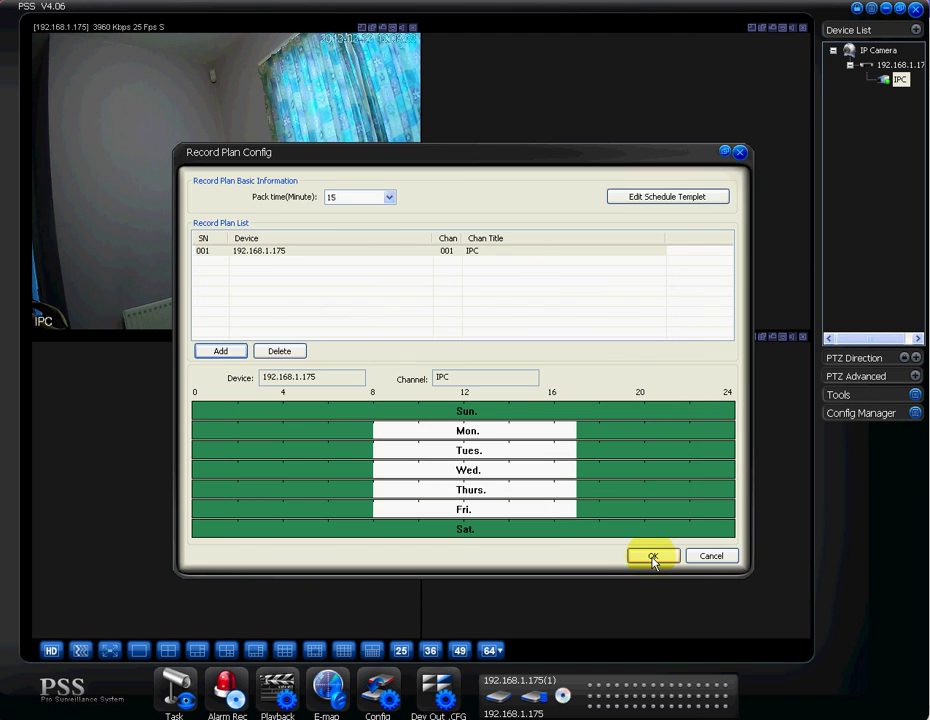
click(653, 557)
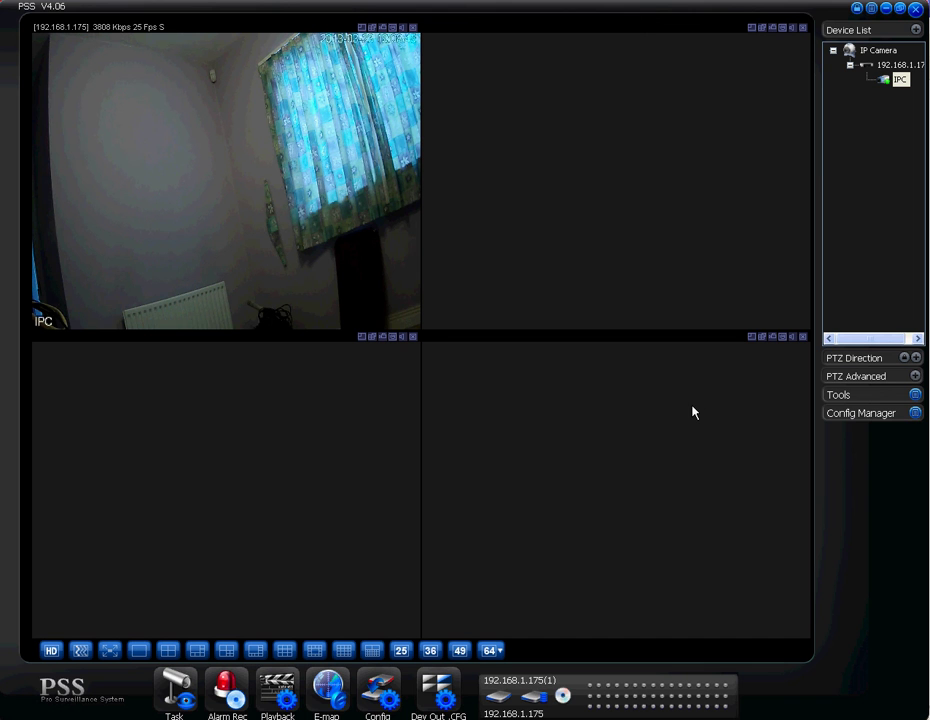
- Choose Begin record plan from the Tools menu in the right panel
click(913, 398)
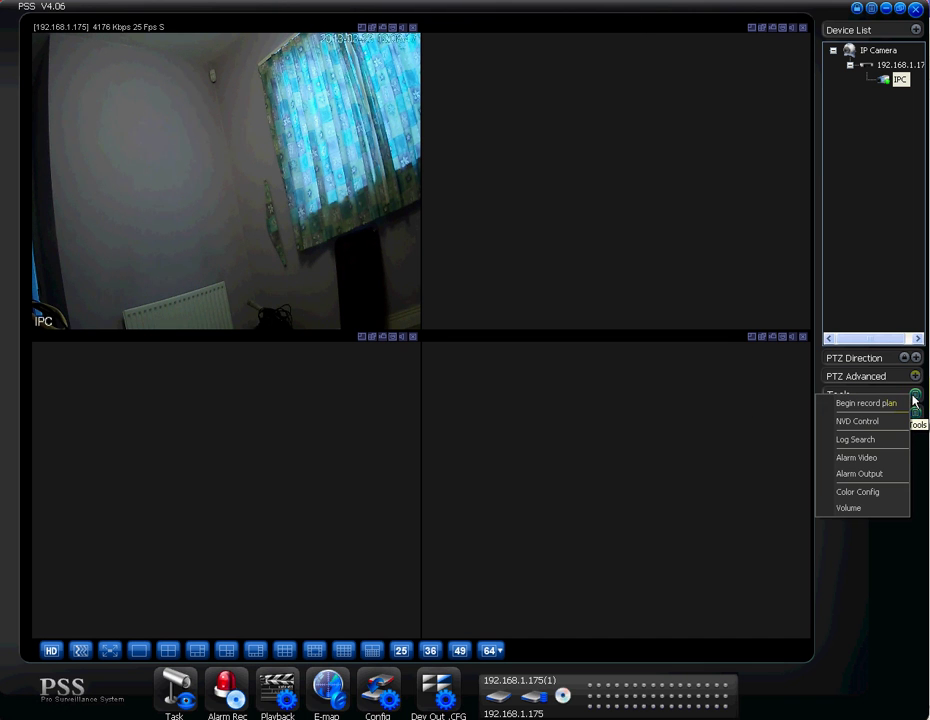
click(857, 404)
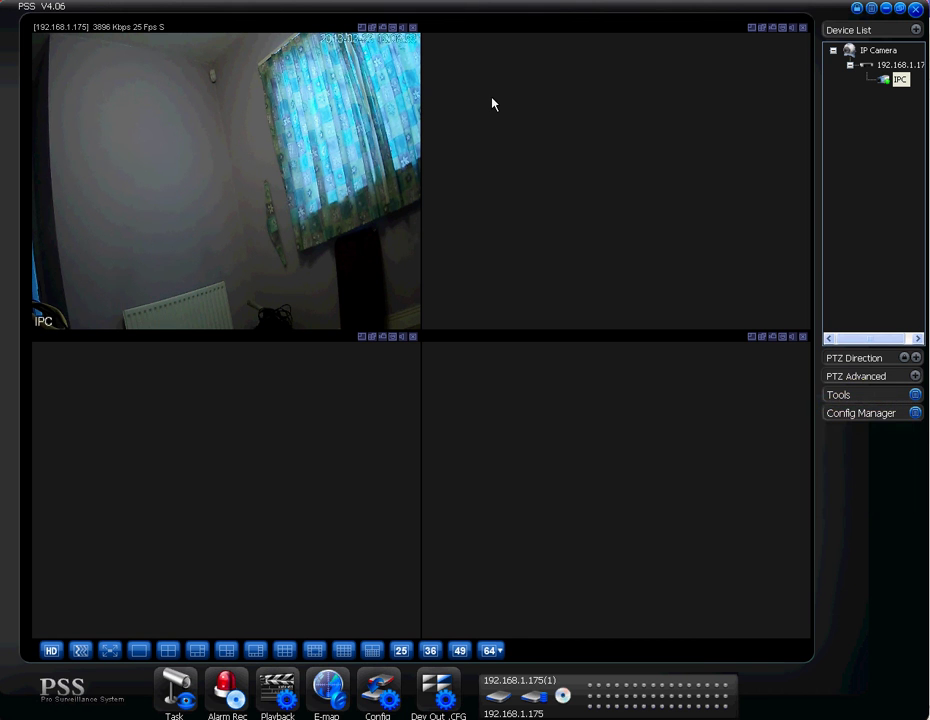